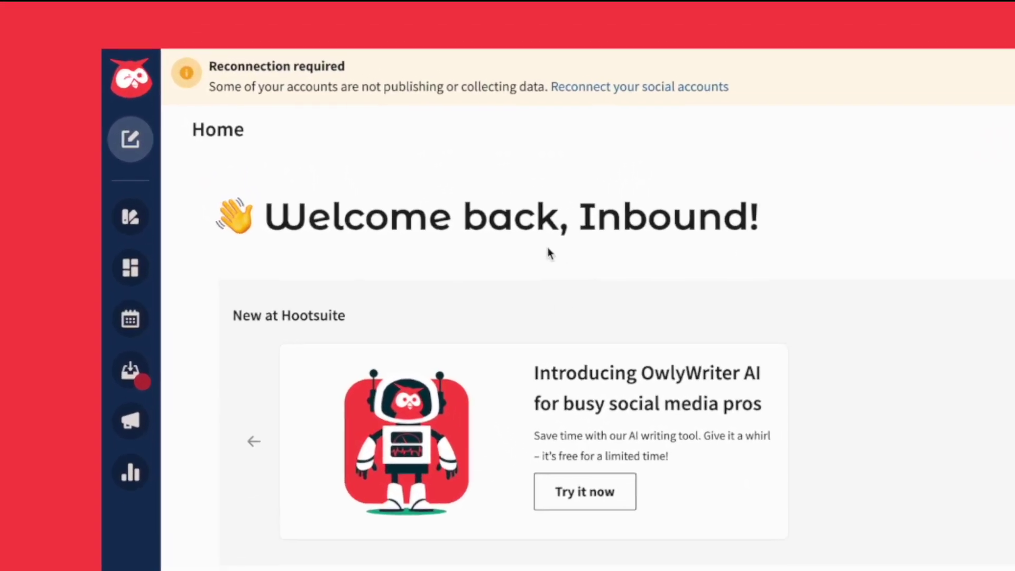
# Create a new Hootsuite post for brandcampdigital as an Instagram Story and open the image picker
pyautogui.click(135, 116)
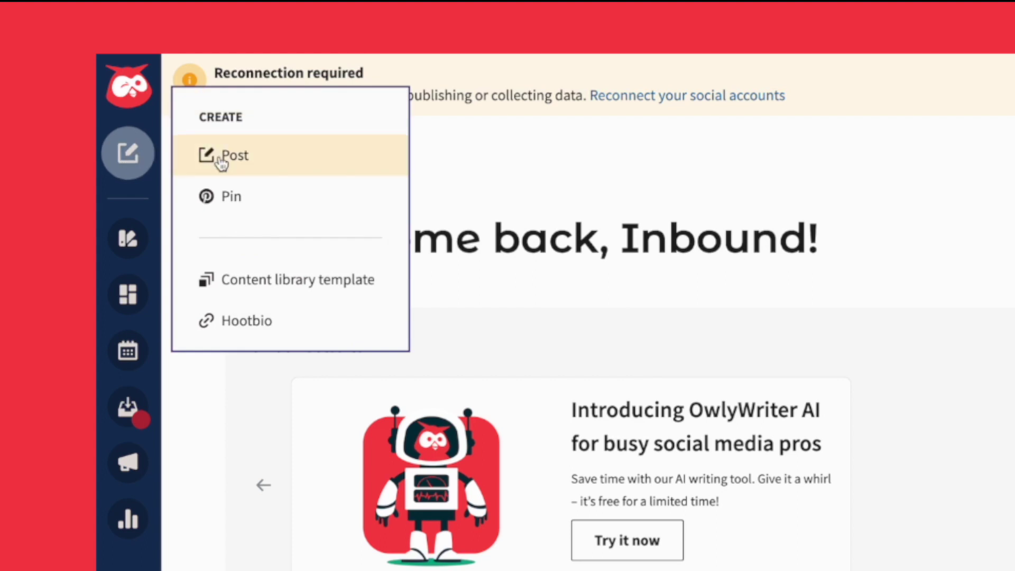
pyautogui.click(263, 161)
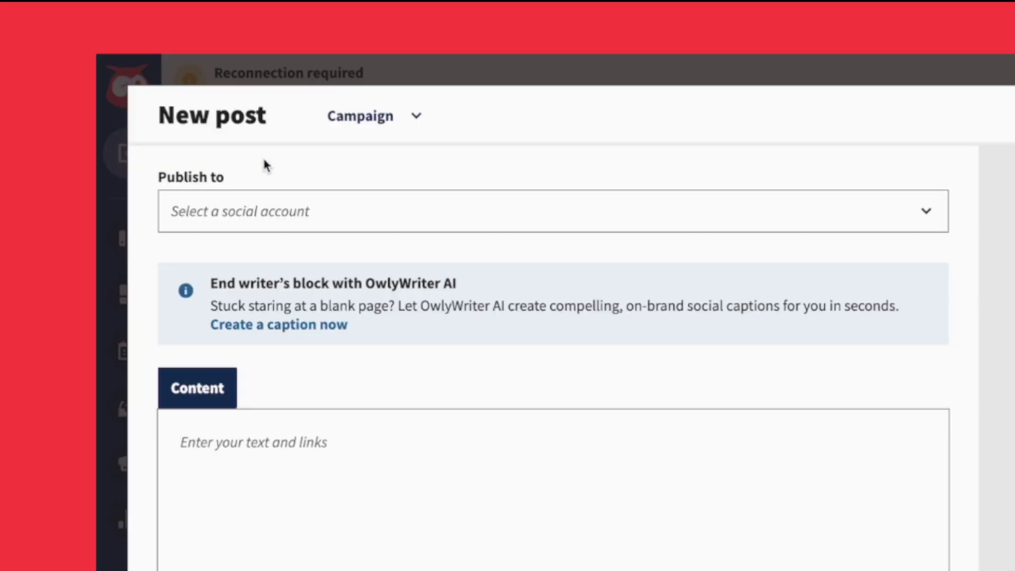
pyautogui.click(939, 211)
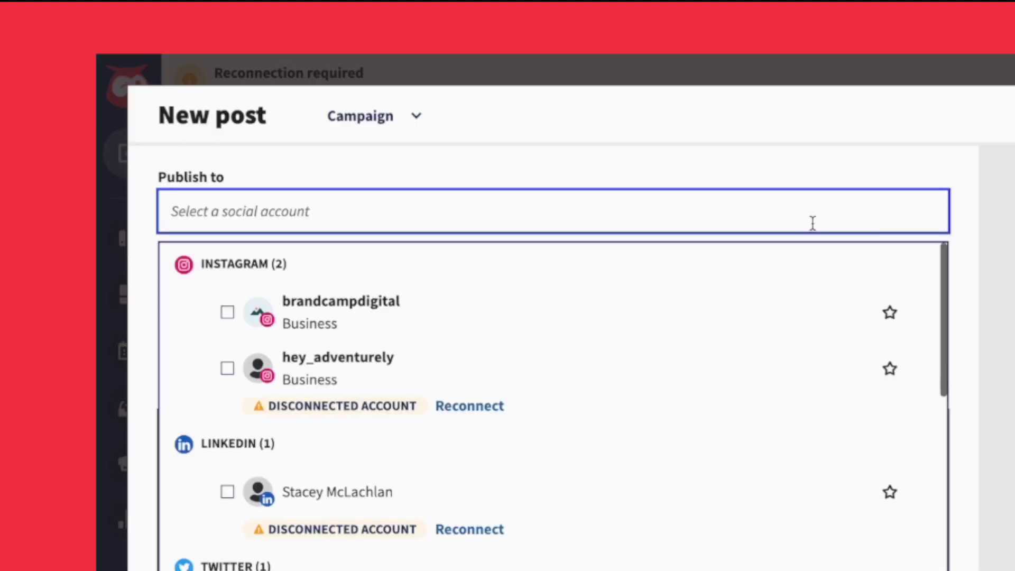
pyautogui.click(505, 308)
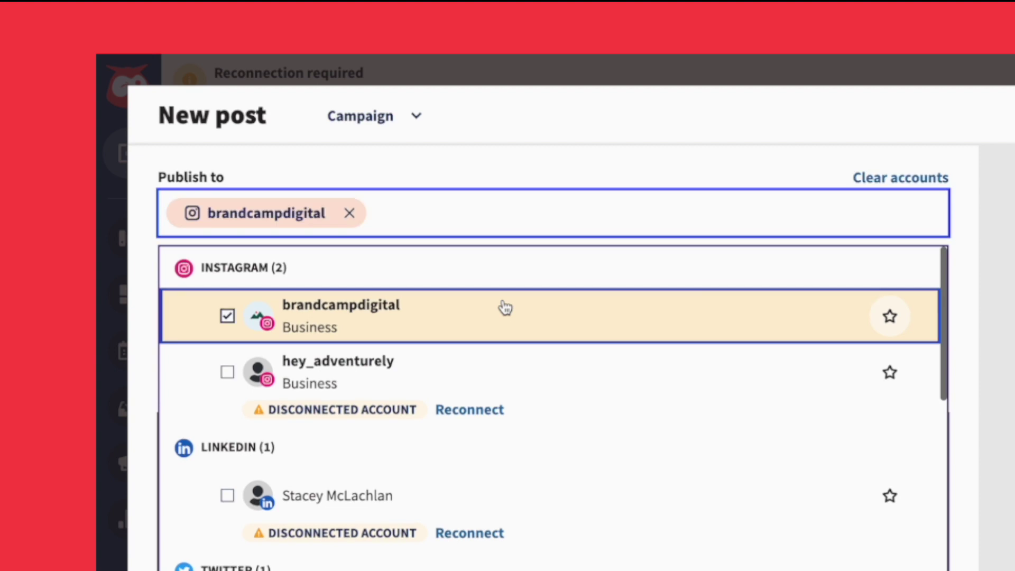
pyautogui.click(1008, 333)
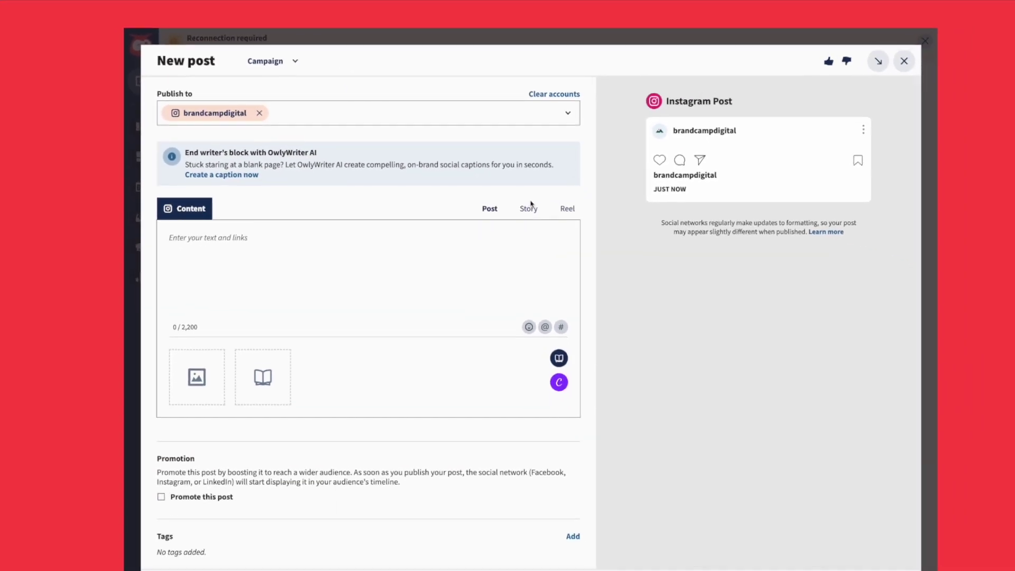
pyautogui.click(814, 370)
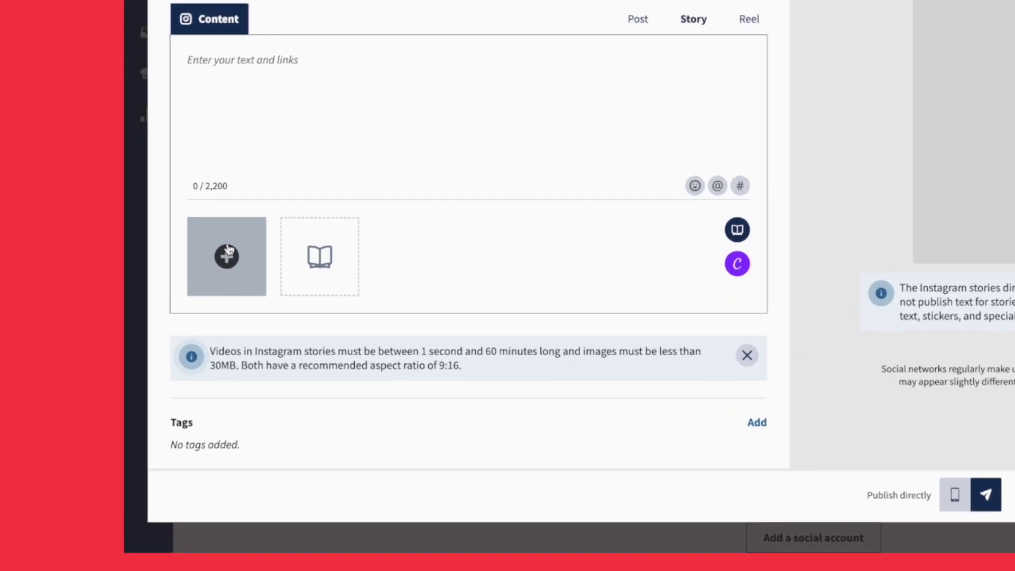
pyautogui.click(227, 252)
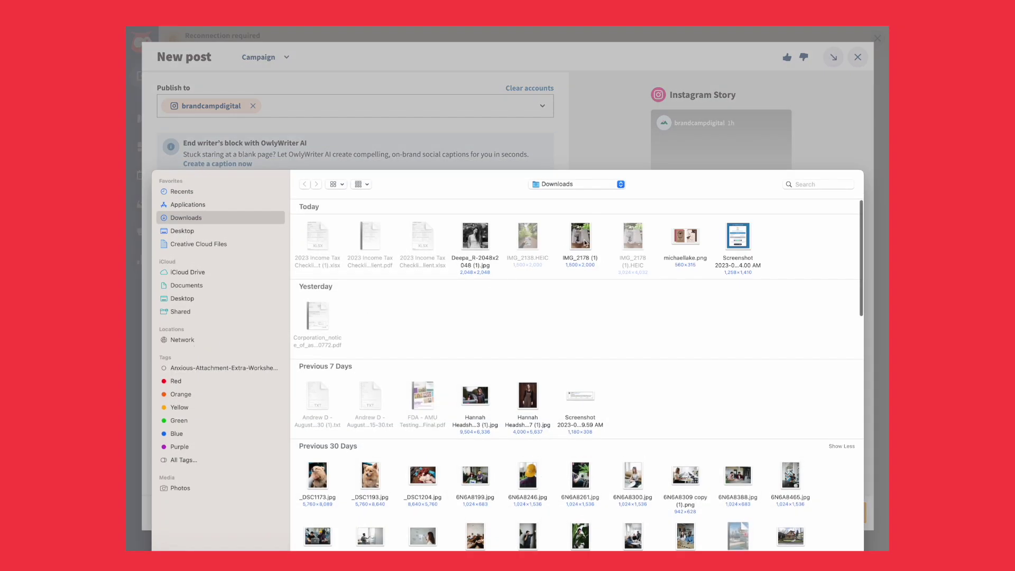
# Attach IMG_2178 (1) from Downloads to the Story, then bring up the Canva templates
pyautogui.press('Return')
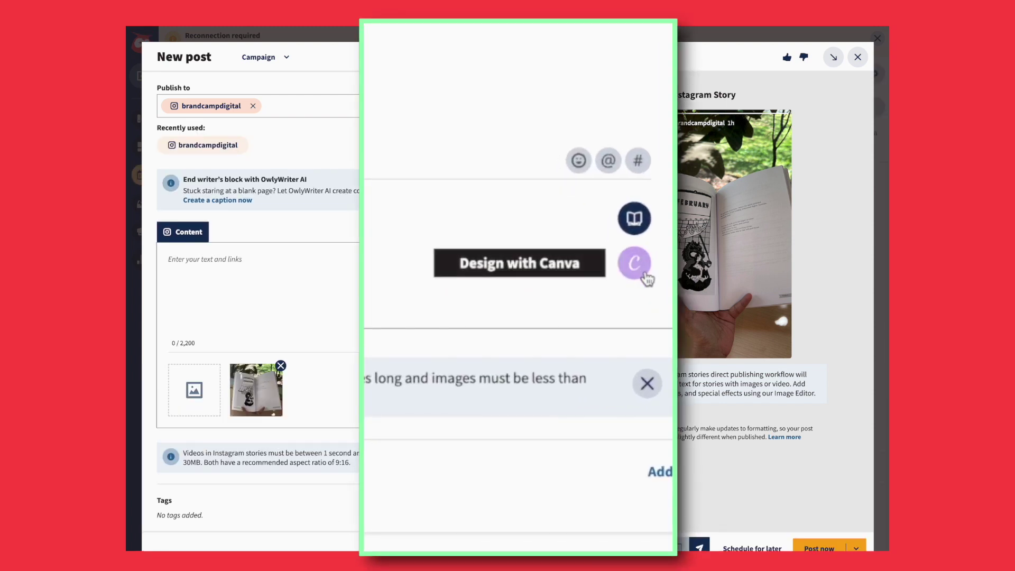
pyautogui.click(645, 275)
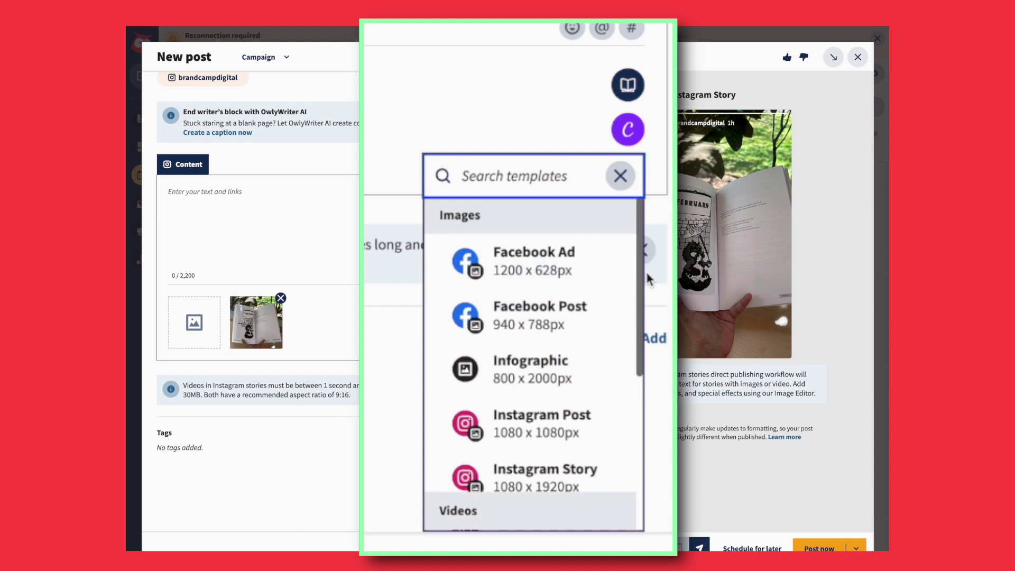
# Build a Canva Instagram Story from the book photo captioned 'Read our latest issue!'
pyautogui.click(582, 477)
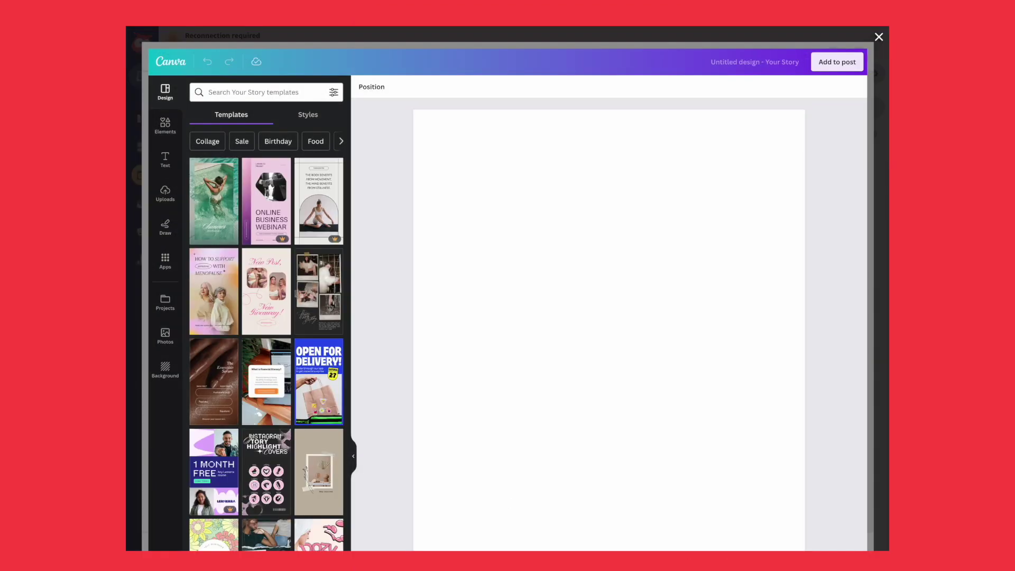
pyautogui.moveTo(580, 383); pyautogui.dragTo(581, 370)
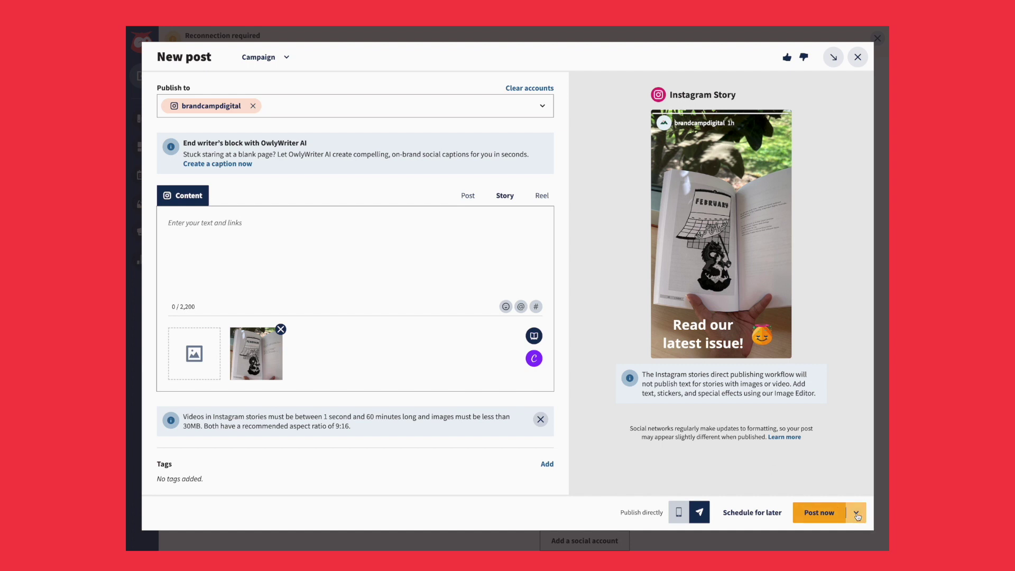
pyautogui.click(856, 512)
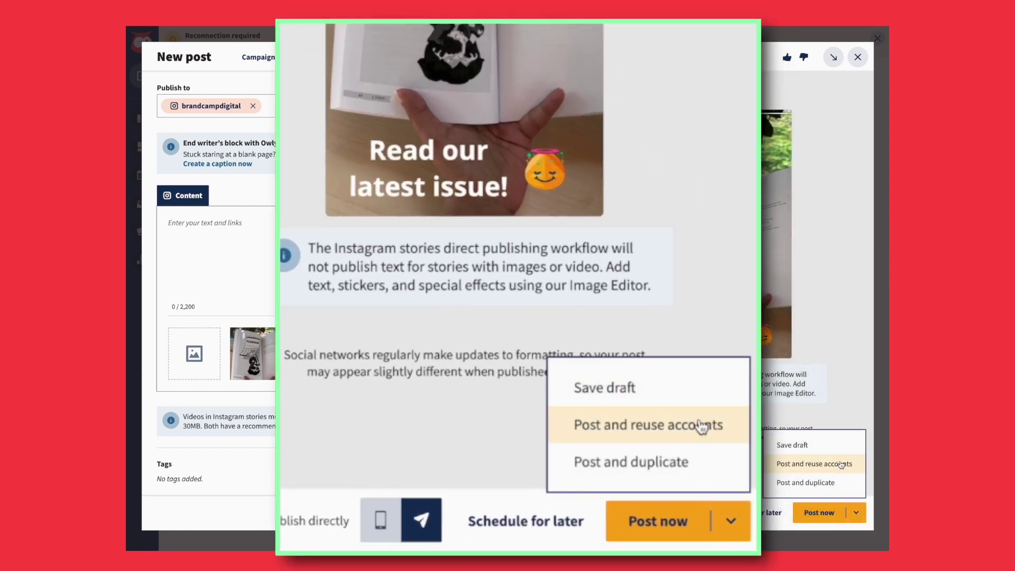
# Schedule the Story for Thursday, August 31 at 10:35 AM and review it in Planner
pyautogui.click(552, 525)
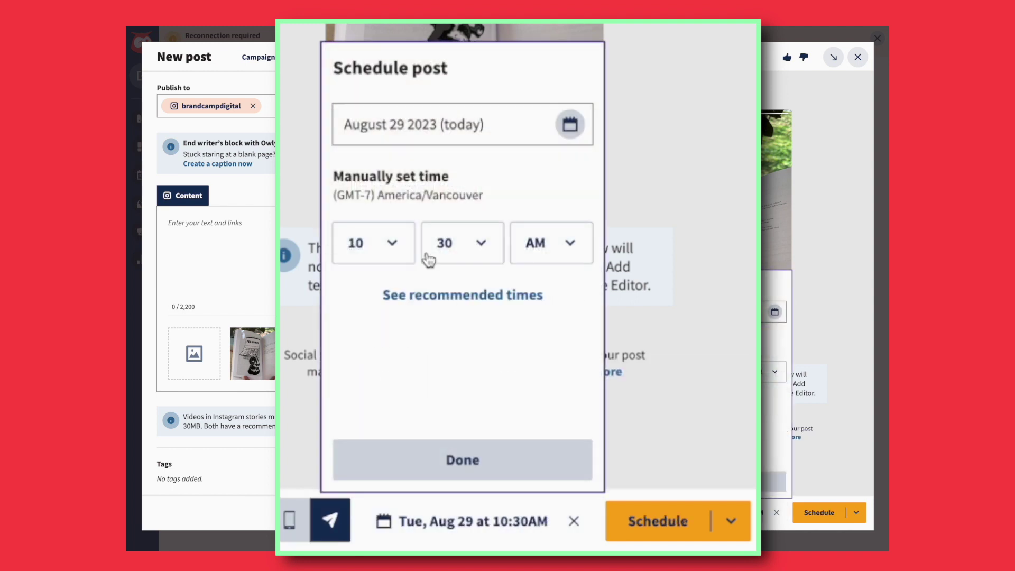
pyautogui.click(492, 124)
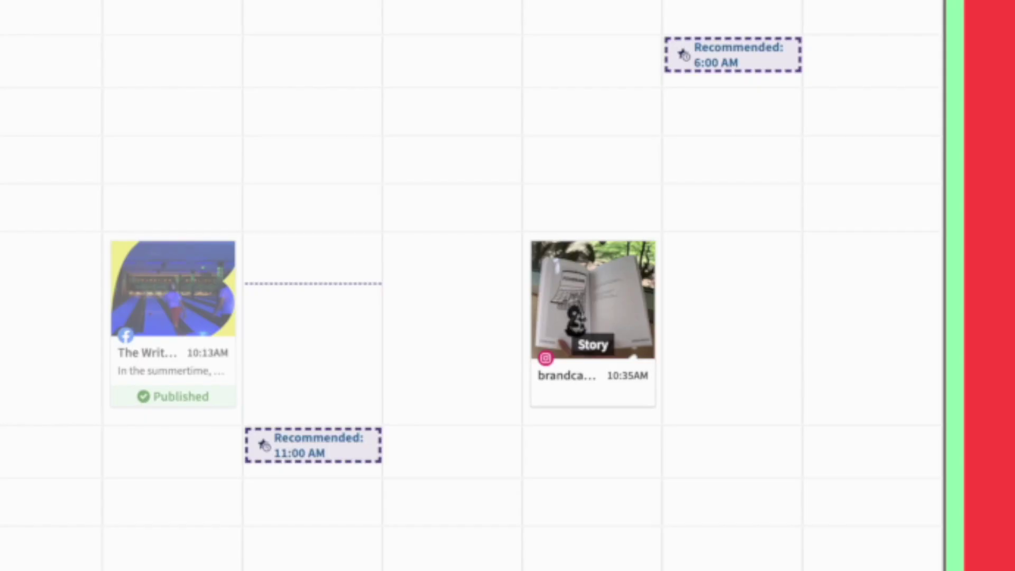
pyautogui.click(632, 314)
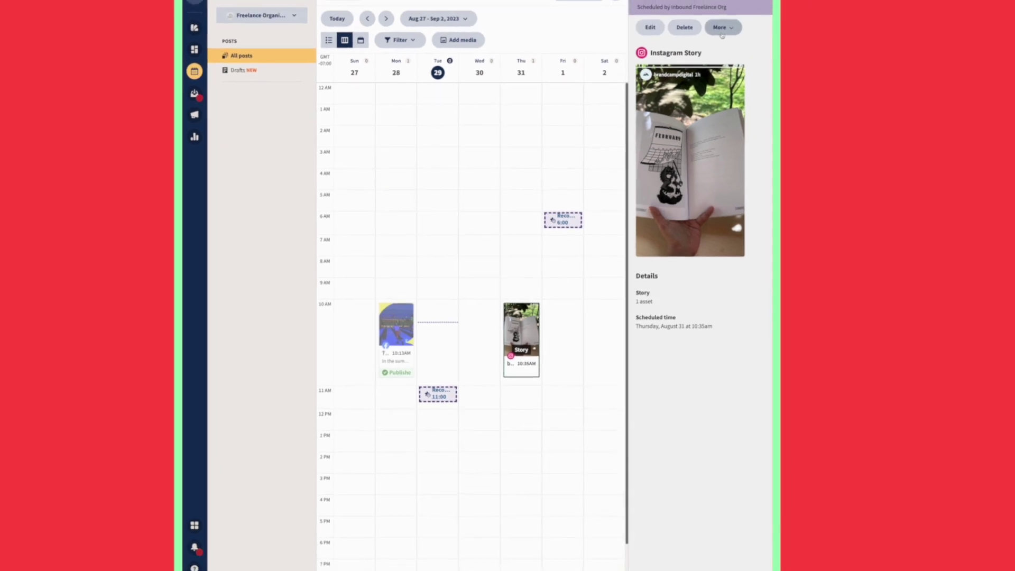
pyautogui.click(735, 1)
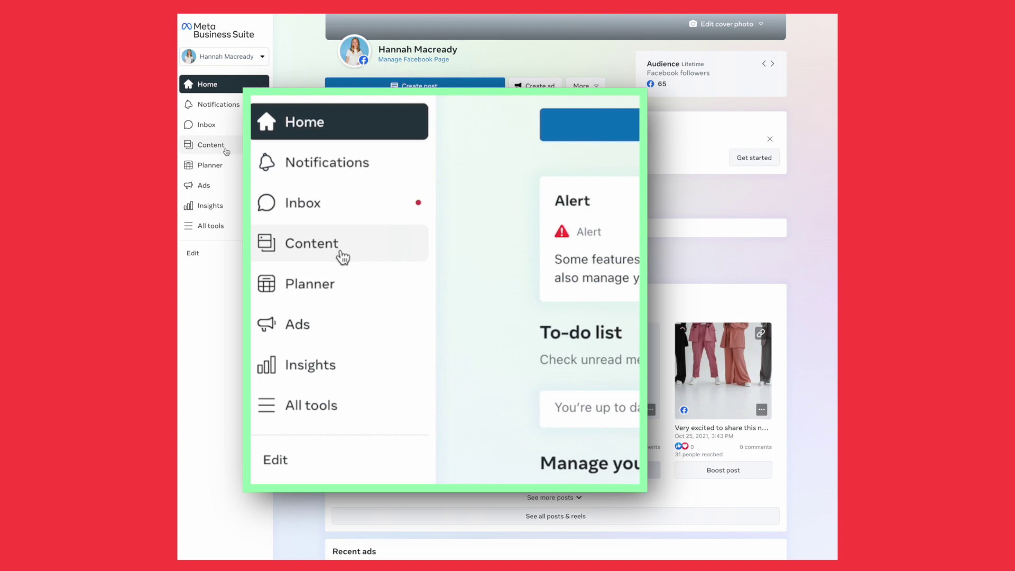
# Start a new Facebook story in Meta Business Suite and add the calf-and-chickens photo
pyautogui.click(227, 152)
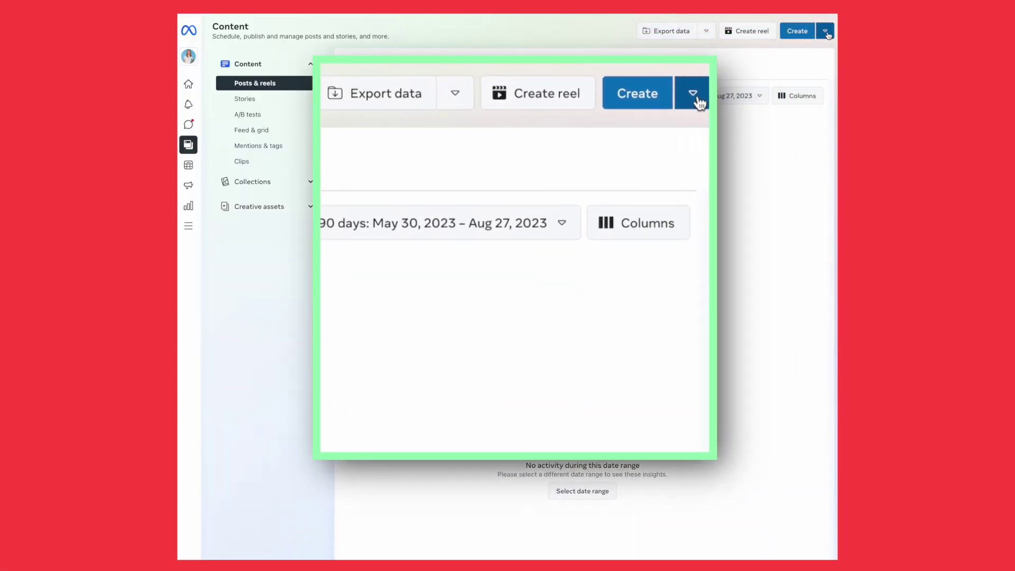
pyautogui.click(826, 32)
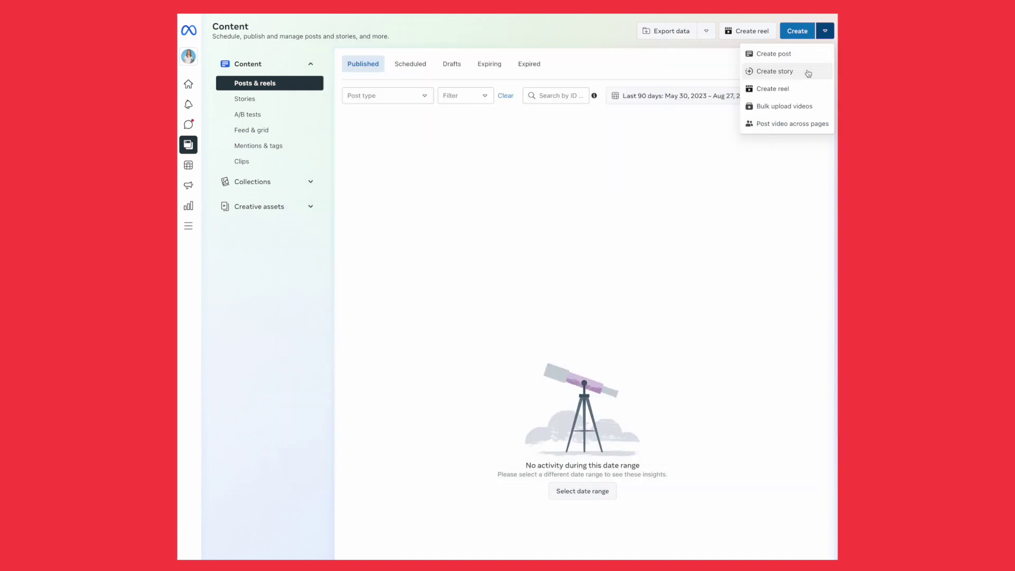
pyautogui.click(808, 72)
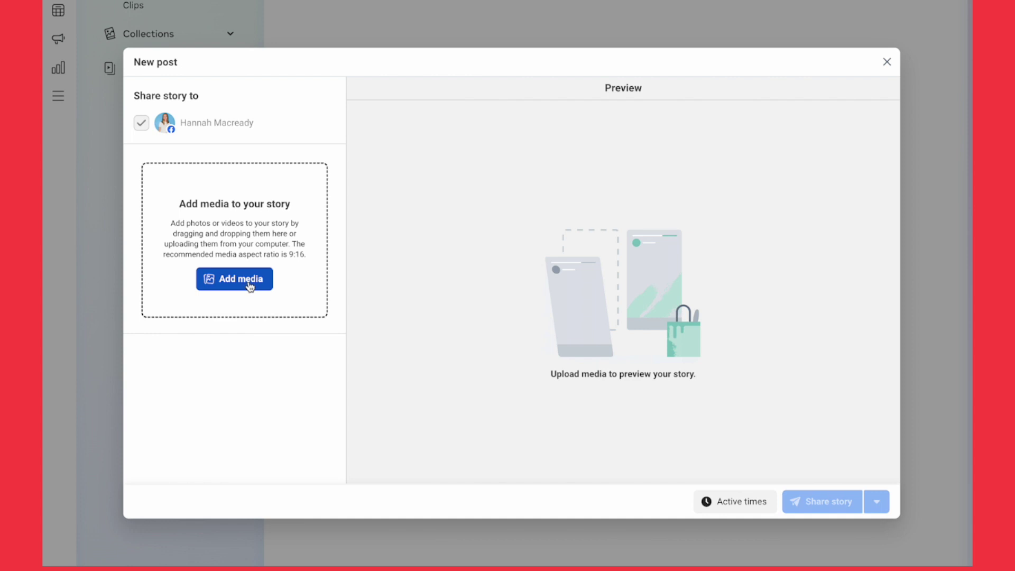
pyautogui.click(250, 286)
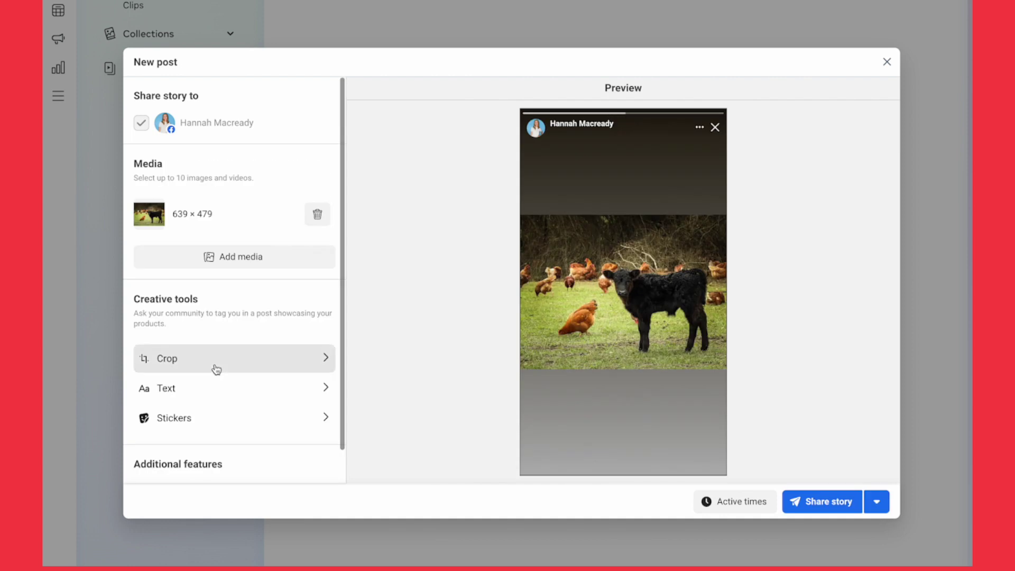
# Review the story photo's Crop, Text and Stickers options before sharing
pyautogui.click(216, 369)
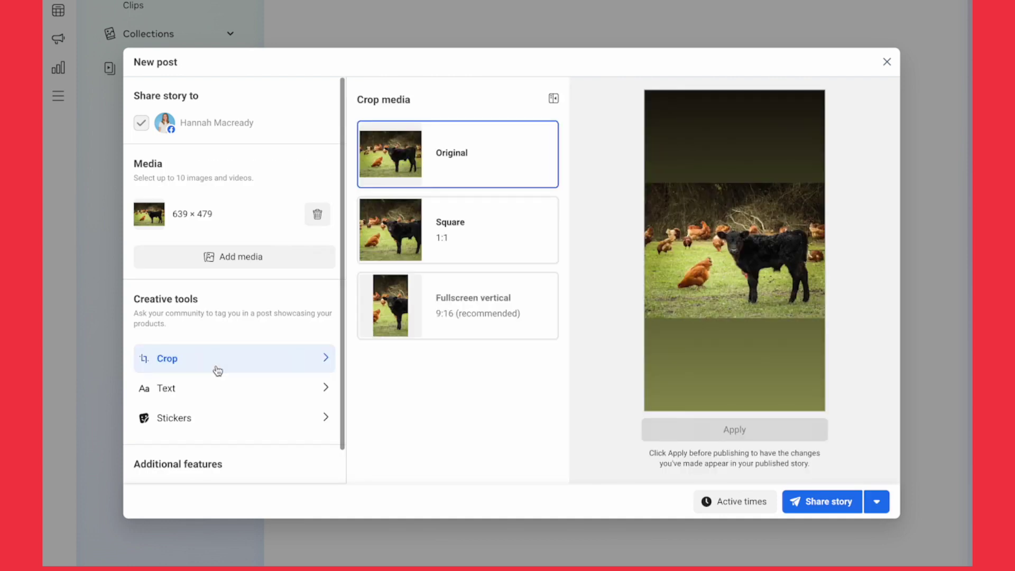
pyautogui.click(216, 392)
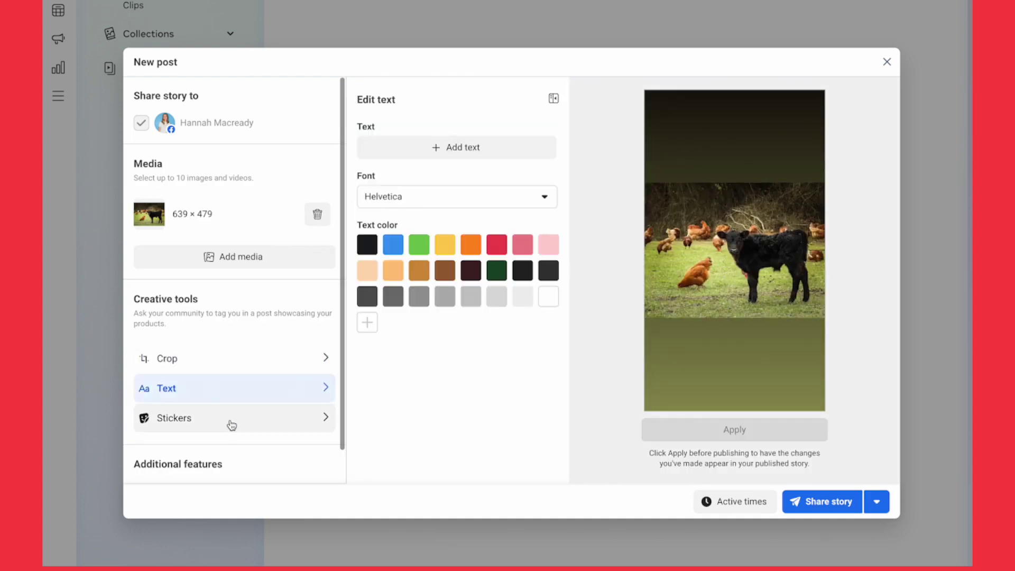
pyautogui.click(231, 422)
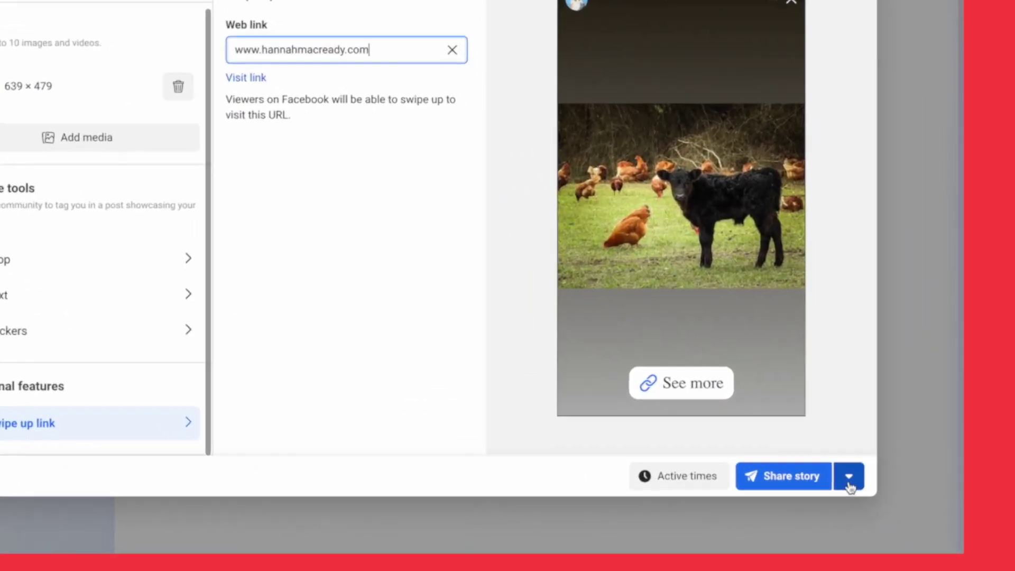
pyautogui.click(797, 502)
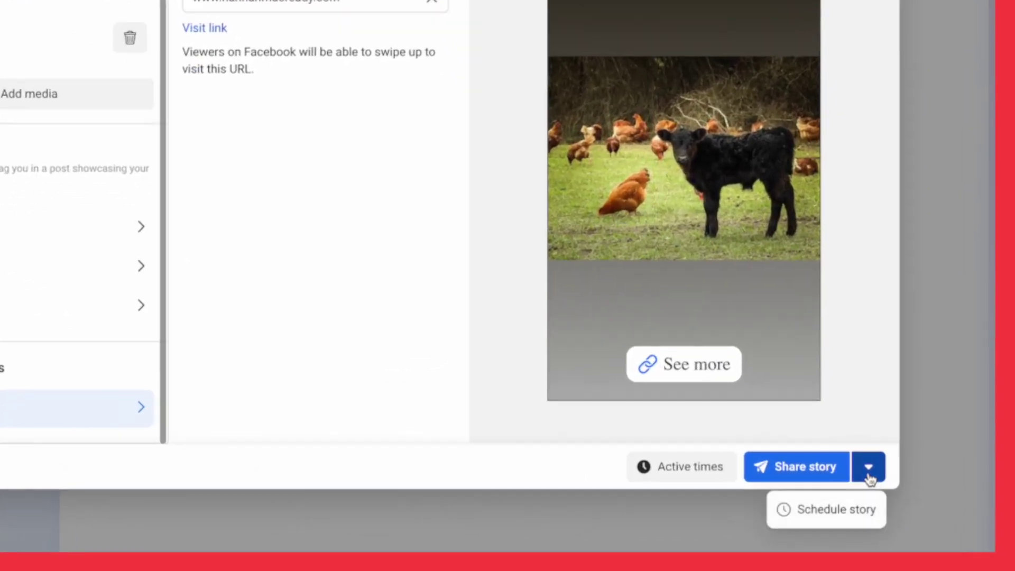
# Schedule the calf story to publish on Aug 31, 2023
pyautogui.click(851, 510)
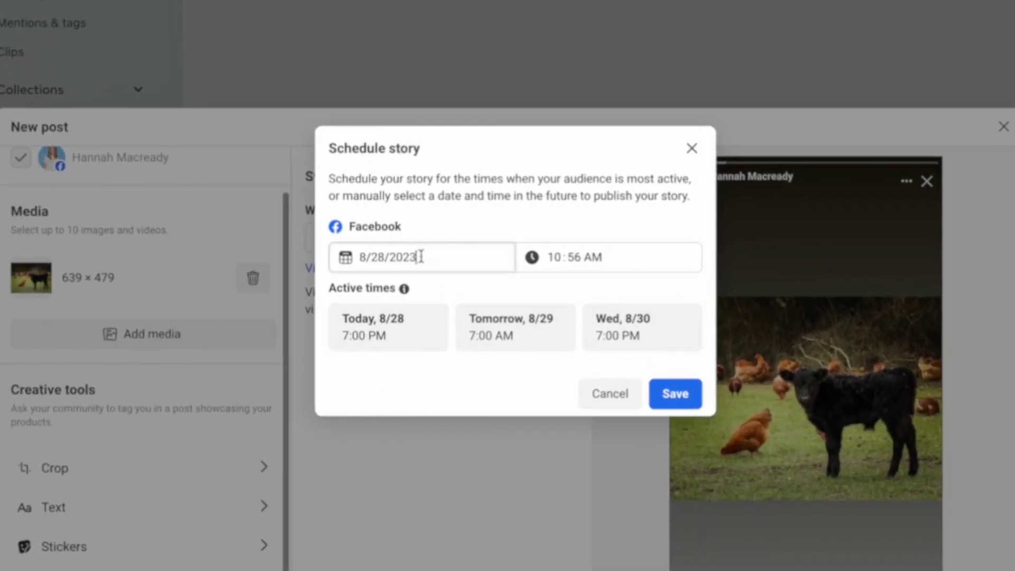
pyautogui.click(421, 257)
pyautogui.click(464, 448)
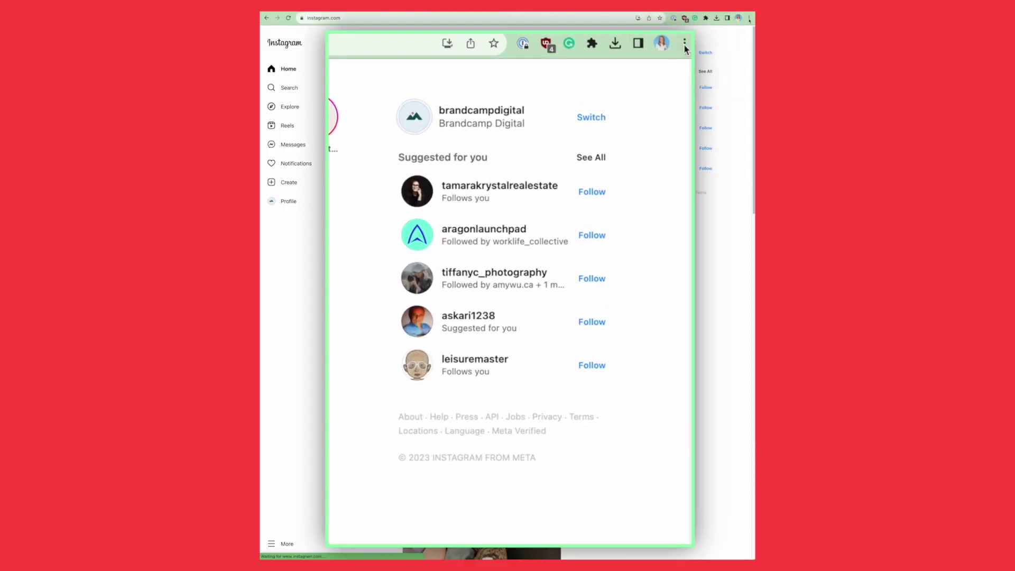
pyautogui.click(748, 17)
# Open Chrome's Developer Tools on Instagram to emulate an iPhone 12 Pro at 390 × 844
pyautogui.moveTo(608, 355)
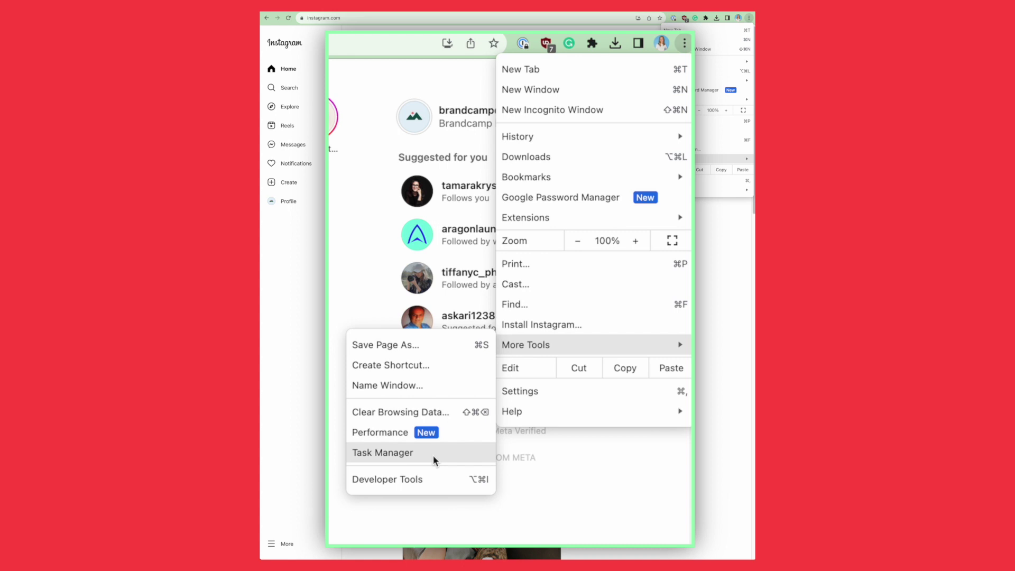
pyautogui.click(431, 479)
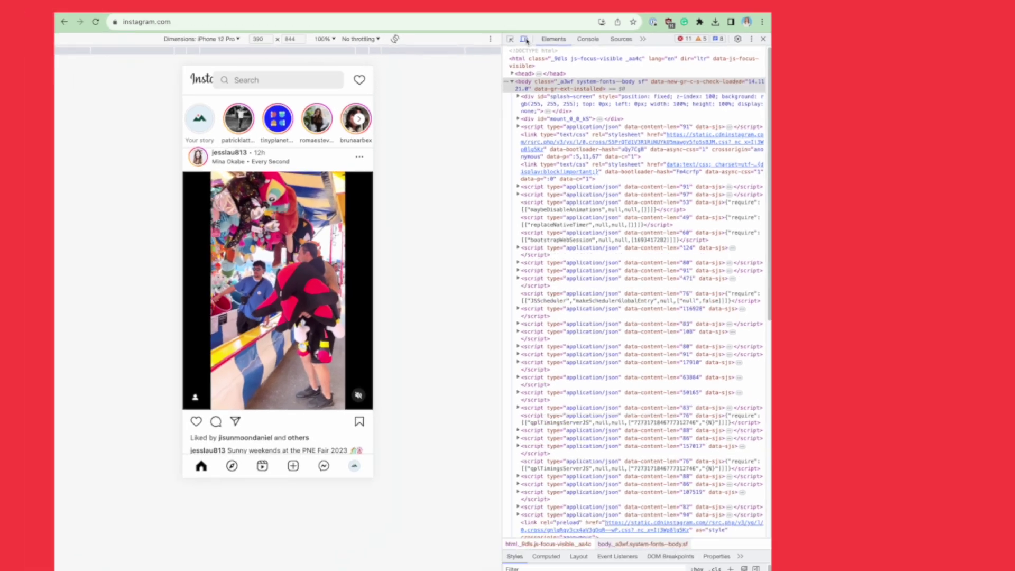
# Re-enable device emulation, pick a device, and open Your story in Instagram's mobile feed
pyautogui.click(525, 39)
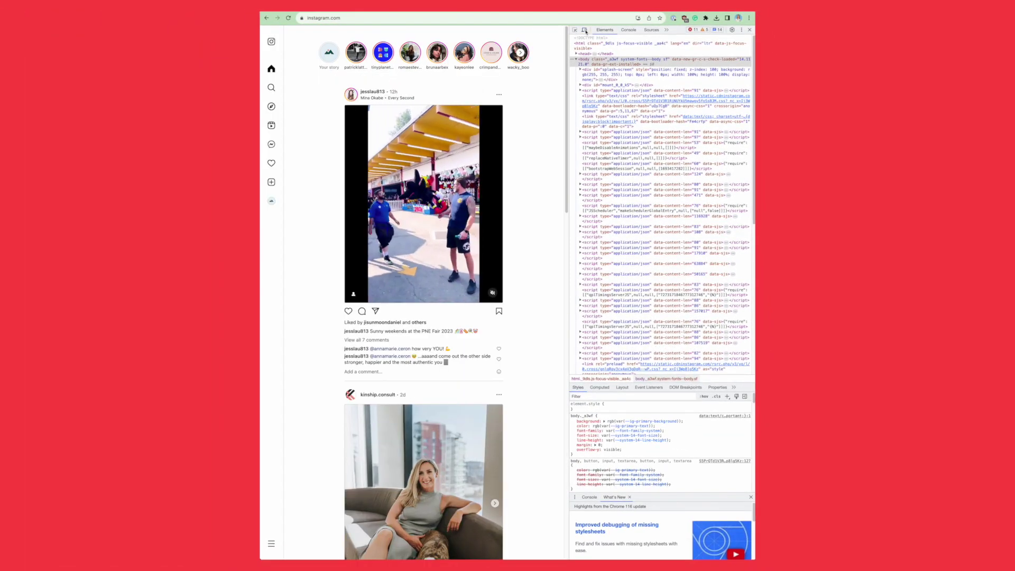
pyautogui.click(584, 31)
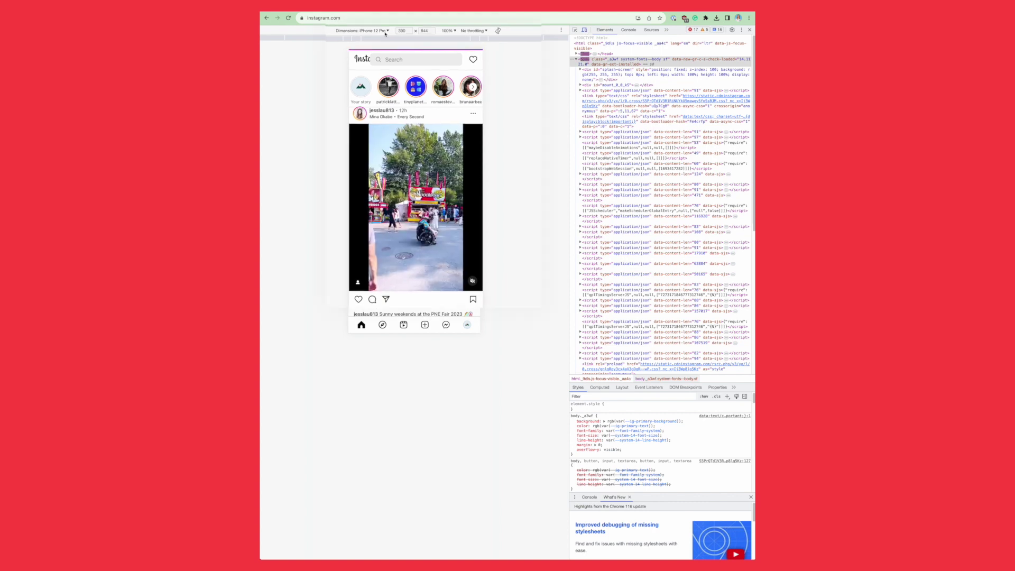
pyautogui.click(385, 31)
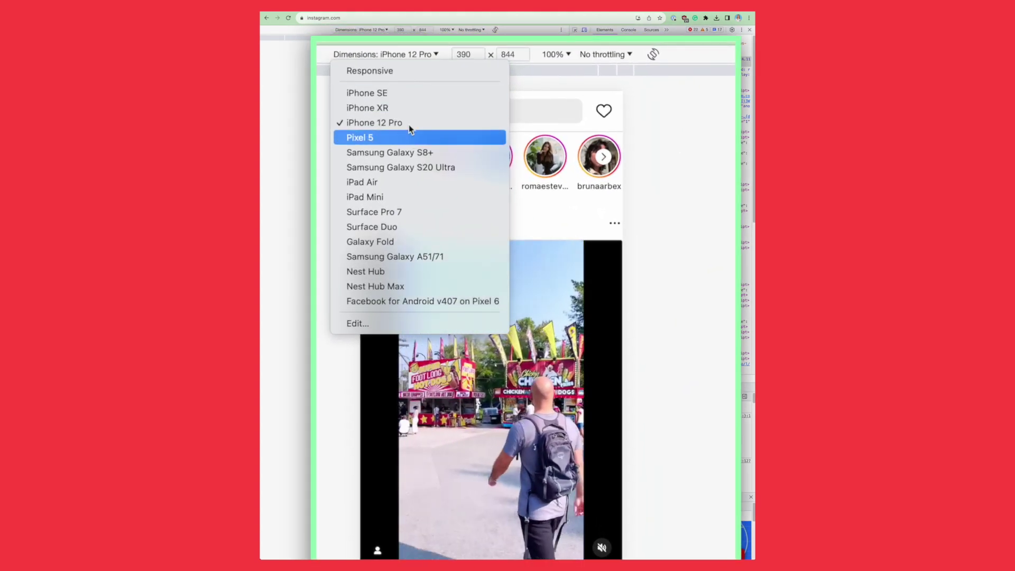
pyautogui.click(411, 93)
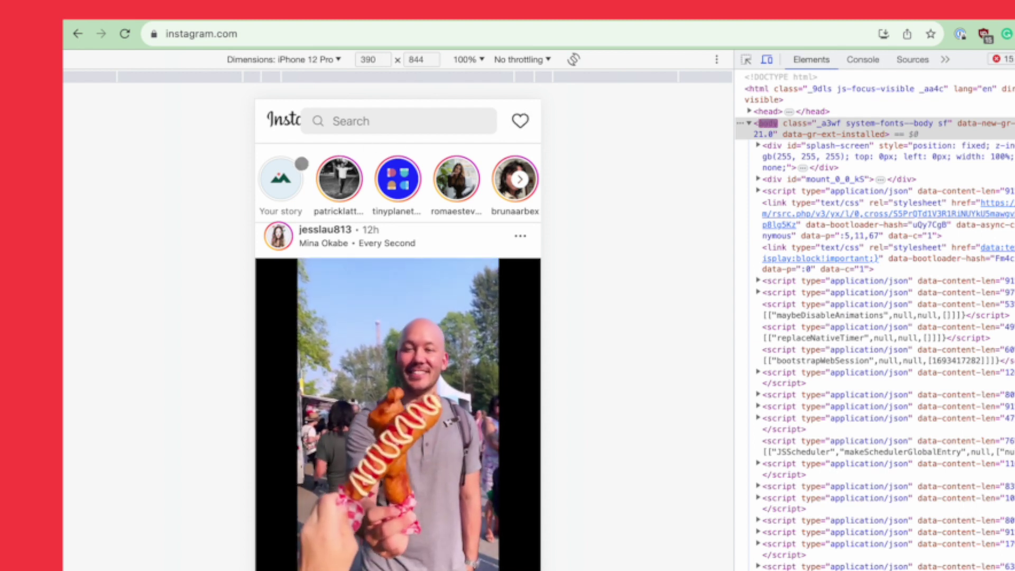
pyautogui.click(310, 173)
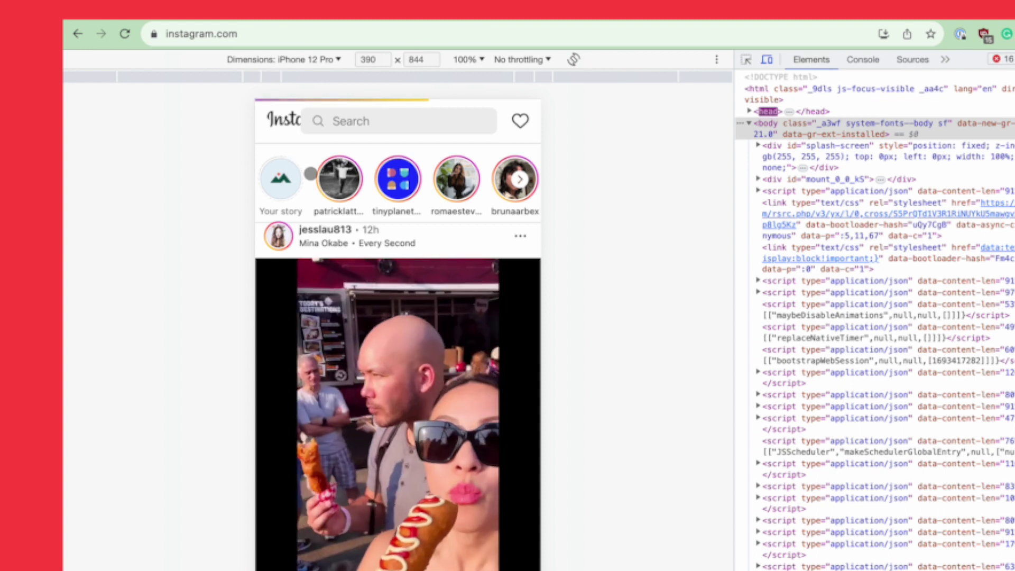